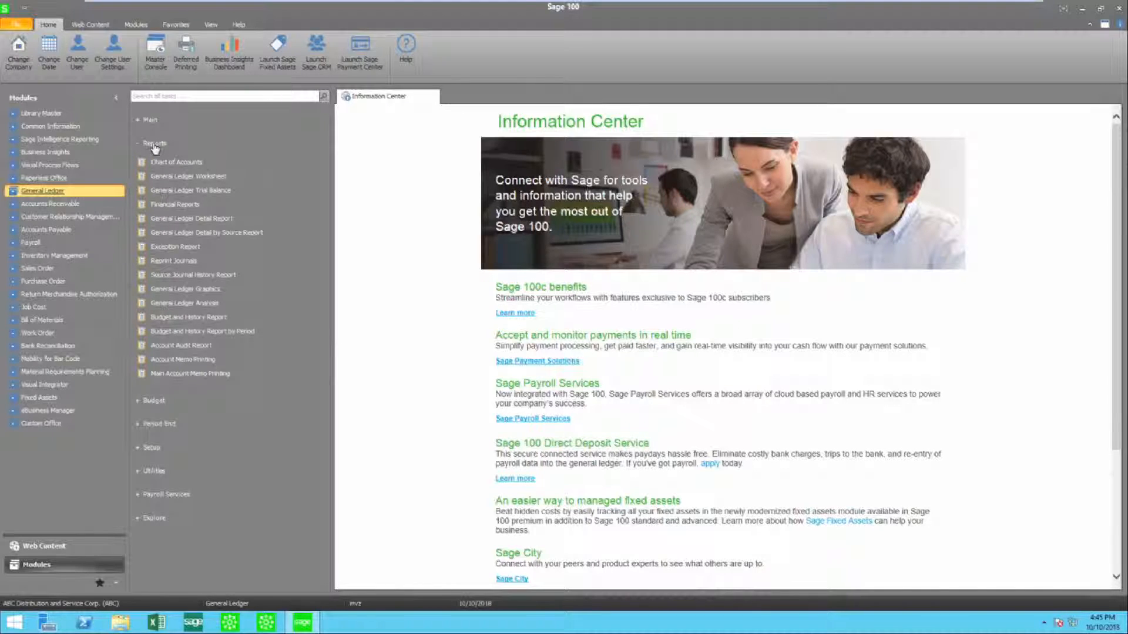
# Start a new General Ledger financial report in the Financial Reports Wizard and name it Comparative Income.
pyautogui.click(173, 206)
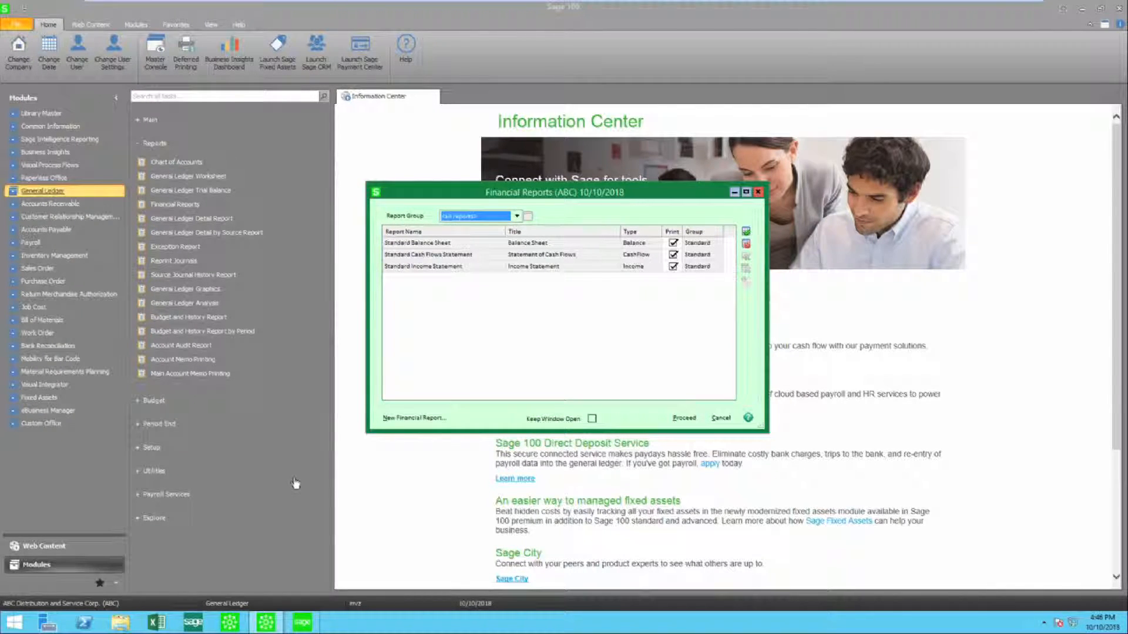
pyautogui.click(414, 418)
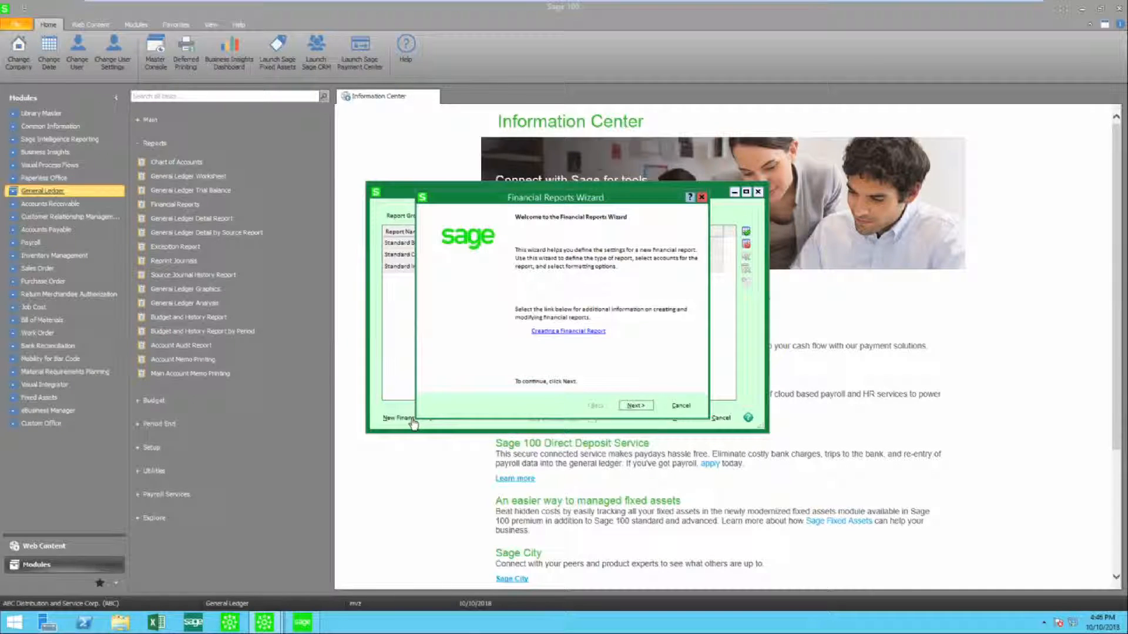
pyautogui.click(634, 406)
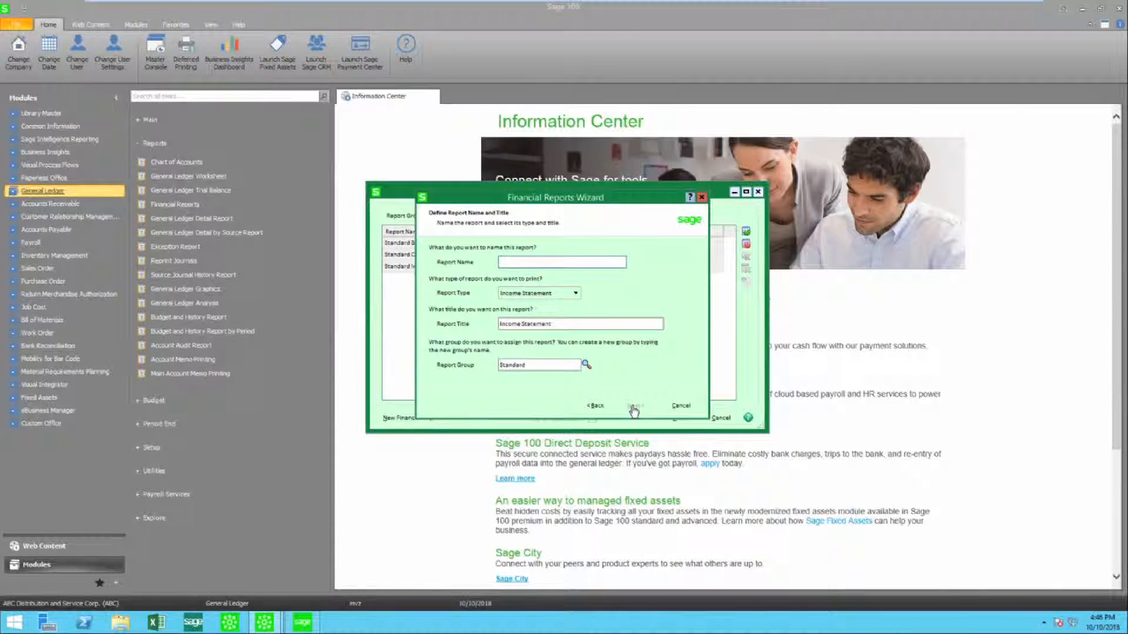
pyautogui.write('Comparative Income')
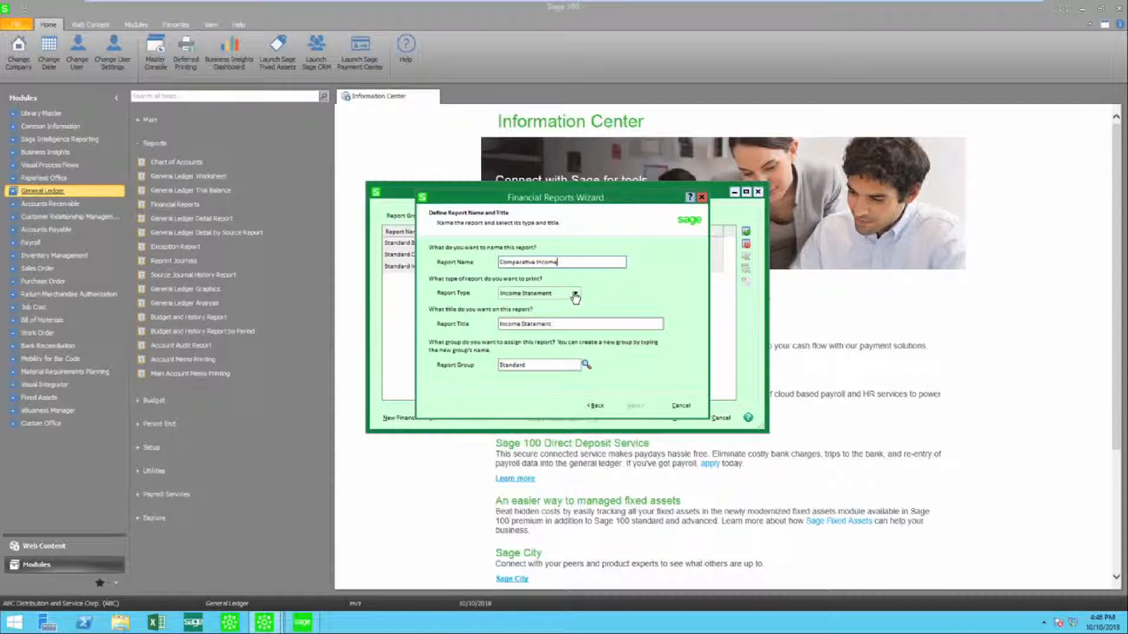
# Set the report type to Income Statement and the report title to Comparative Income Statement.
pyautogui.click(575, 294)
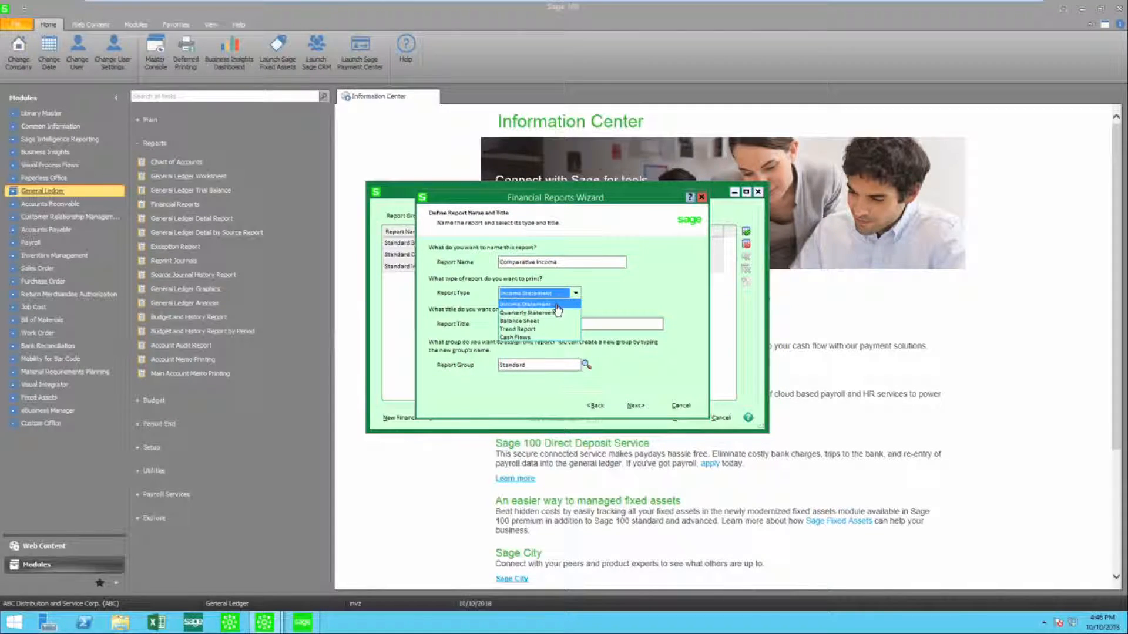
pyautogui.click(557, 305)
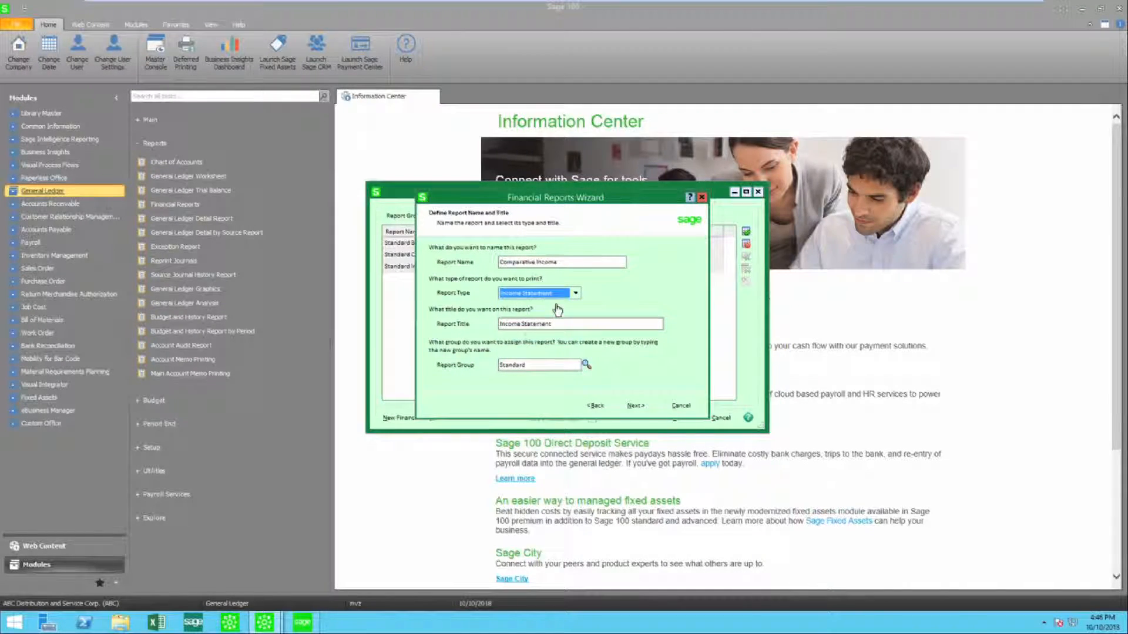
pyautogui.click(508, 325)
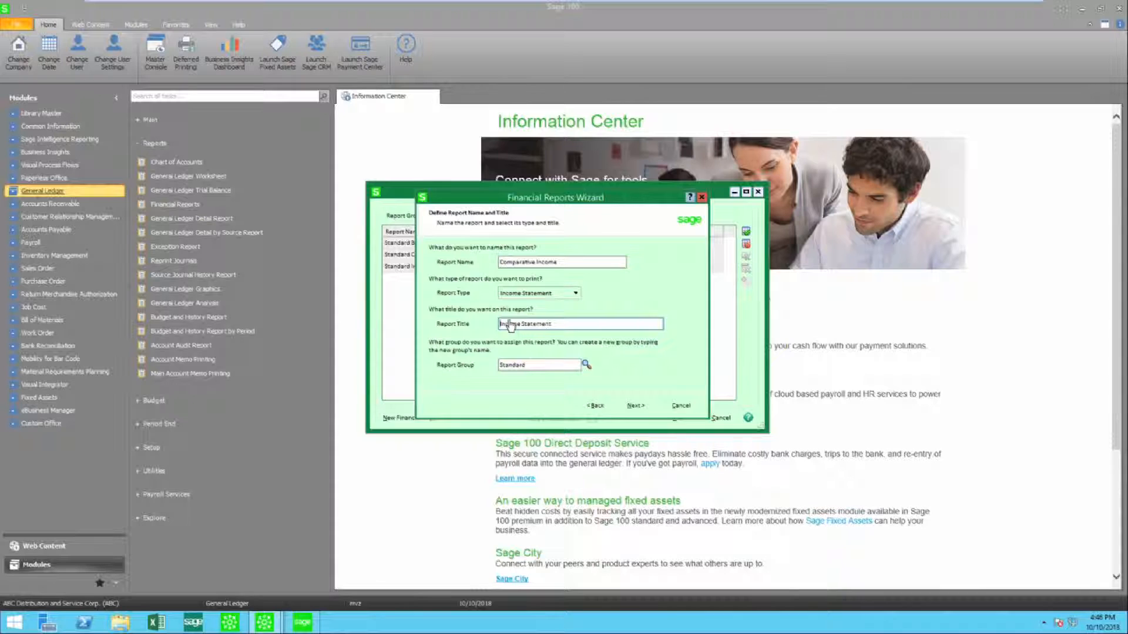
pyautogui.write('Comparative')
pyautogui.click(636, 406)
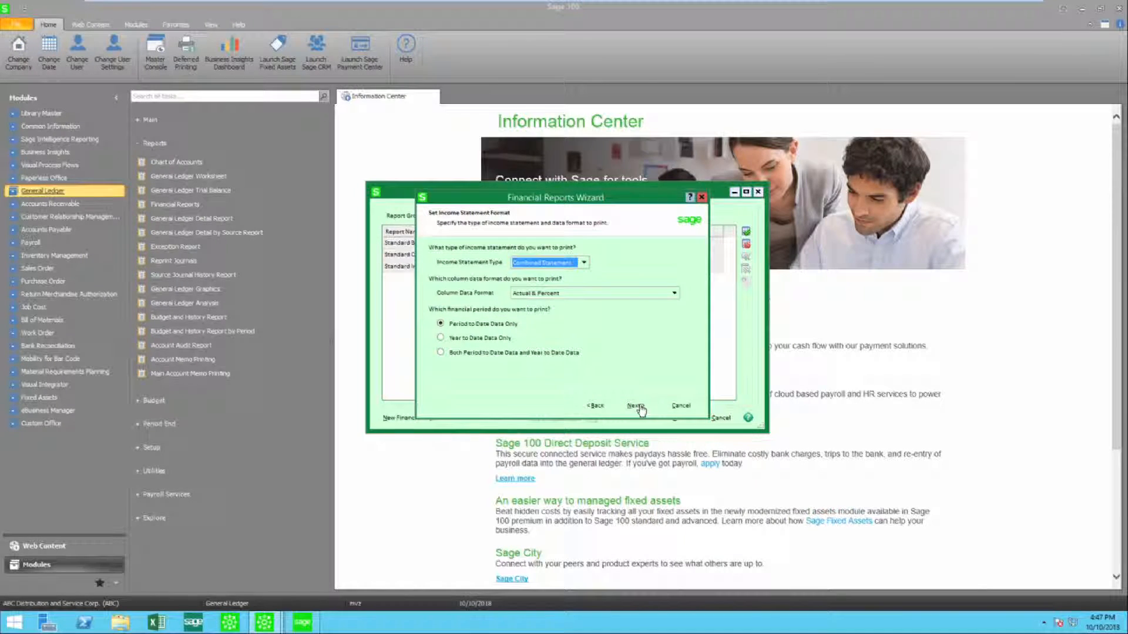
# Format it as a Combined Statement with Actual, Prior Year, Variance and Variance Percent columns, covering both period to date and year to date data.
pyautogui.click(583, 264)
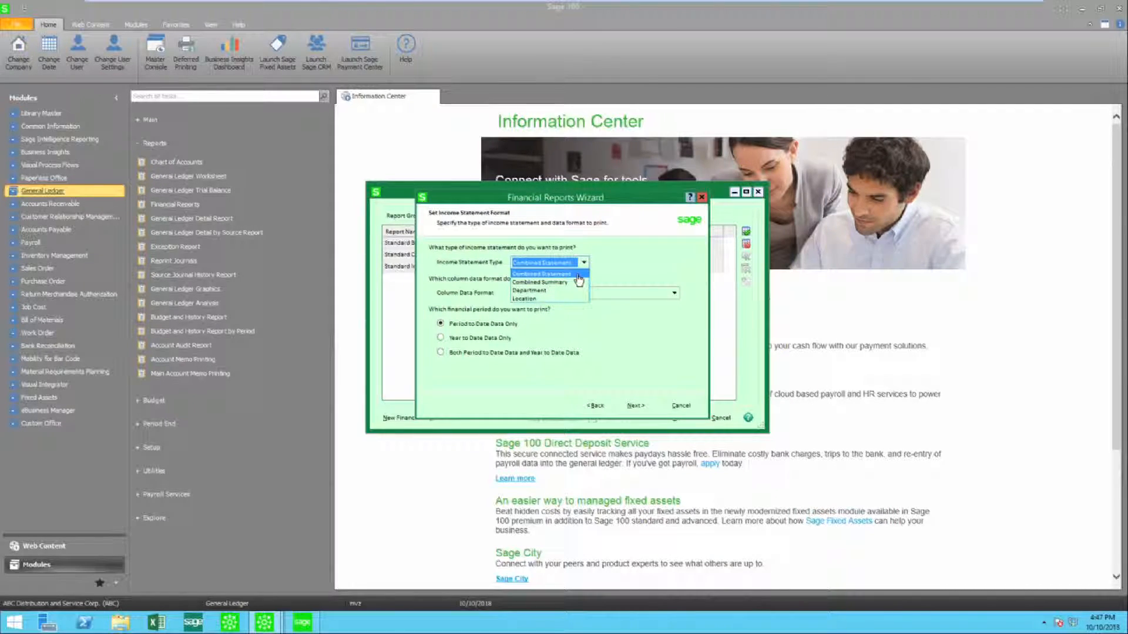
pyautogui.click(577, 275)
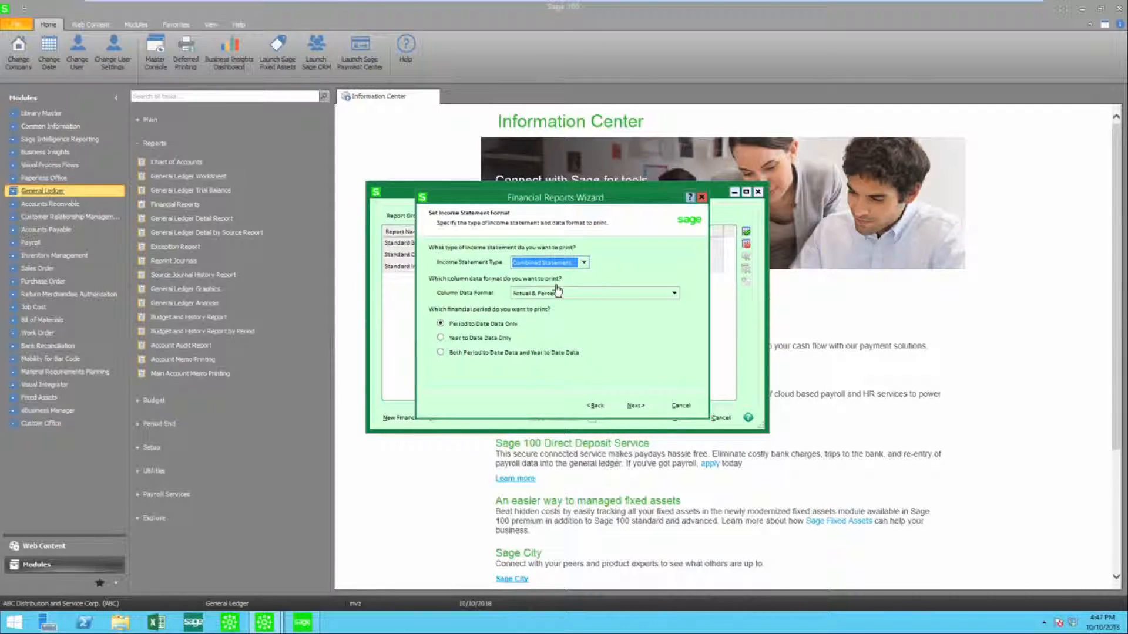
pyautogui.click(674, 295)
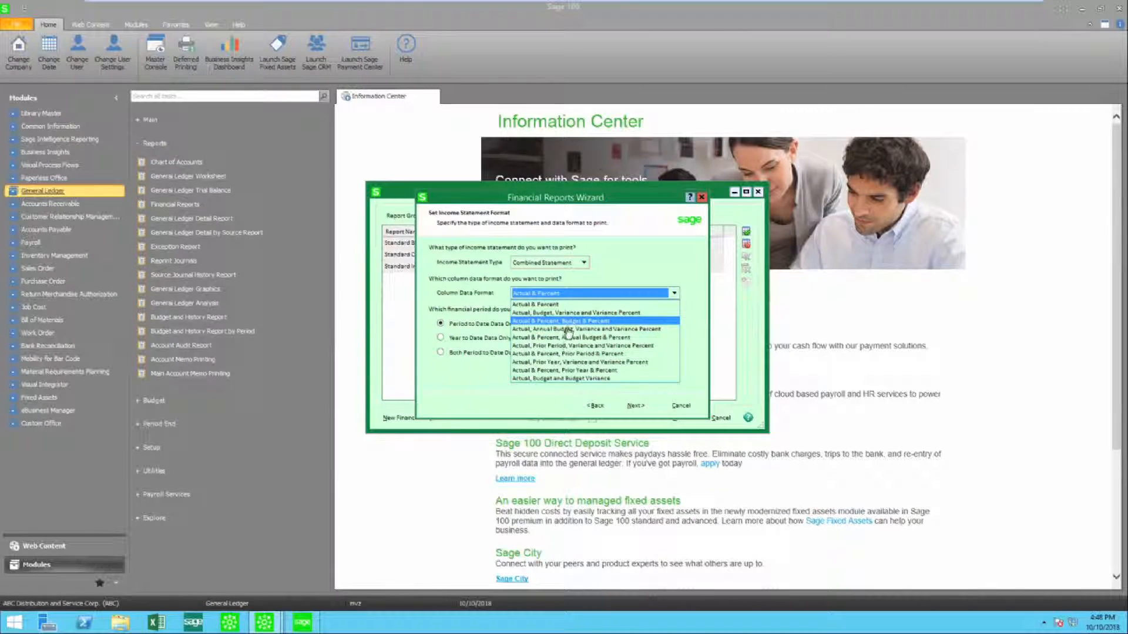
pyautogui.click(568, 362)
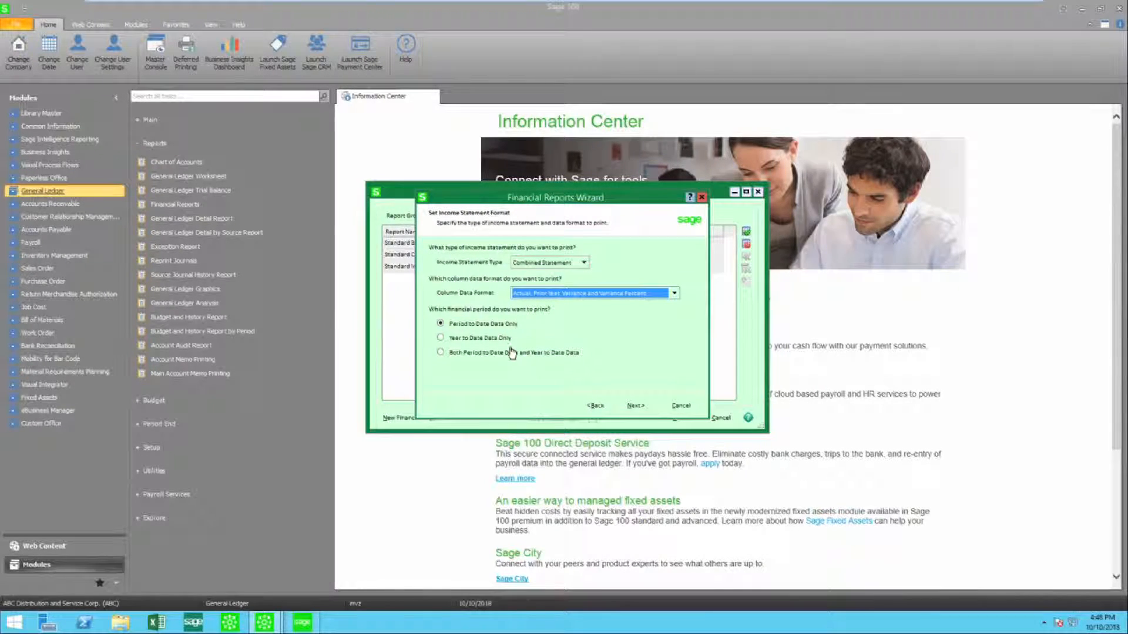
pyautogui.click(441, 353)
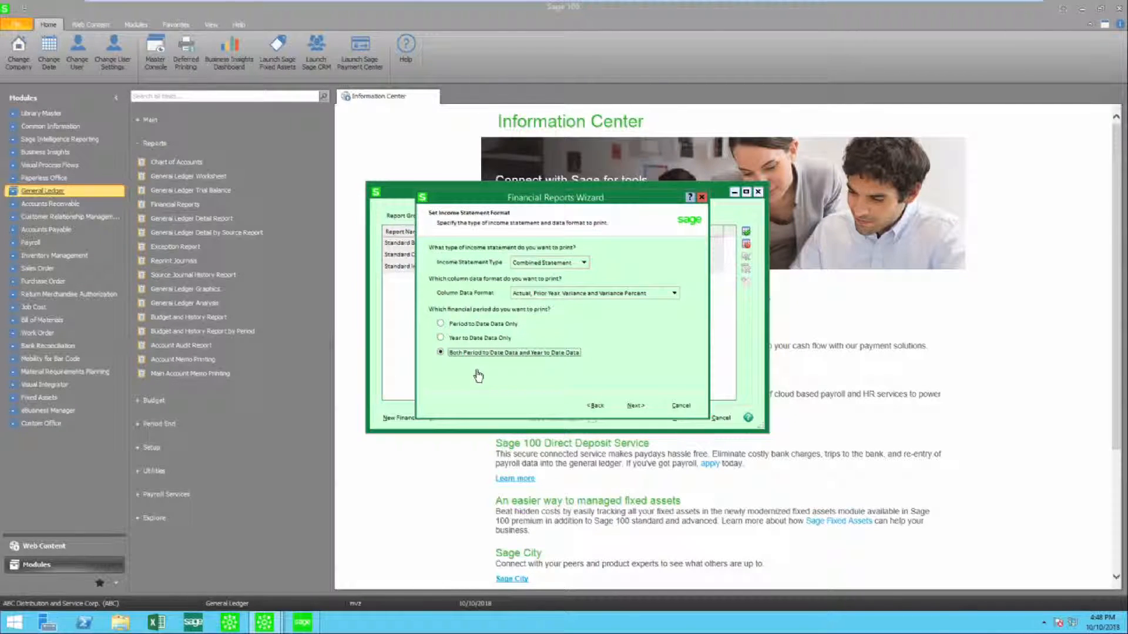
pyautogui.click(635, 406)
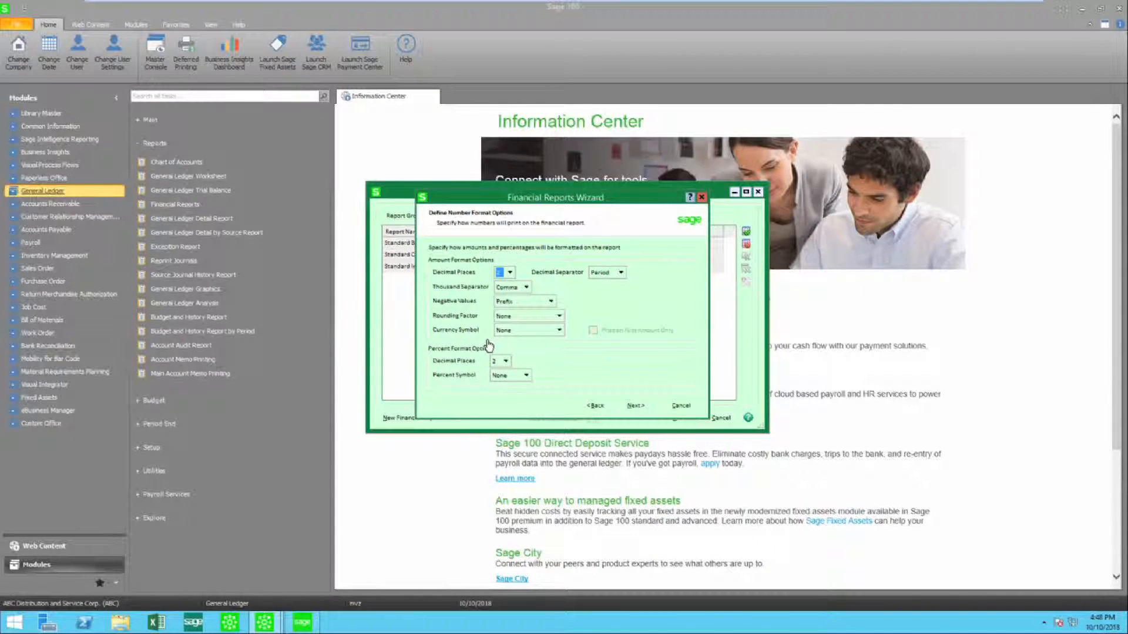
# Set number formats to Dollars - $ printed on the first amount only, the Percent symbol, and 2 decimal places for amounts.
pyautogui.click(558, 332)
pyautogui.click(559, 350)
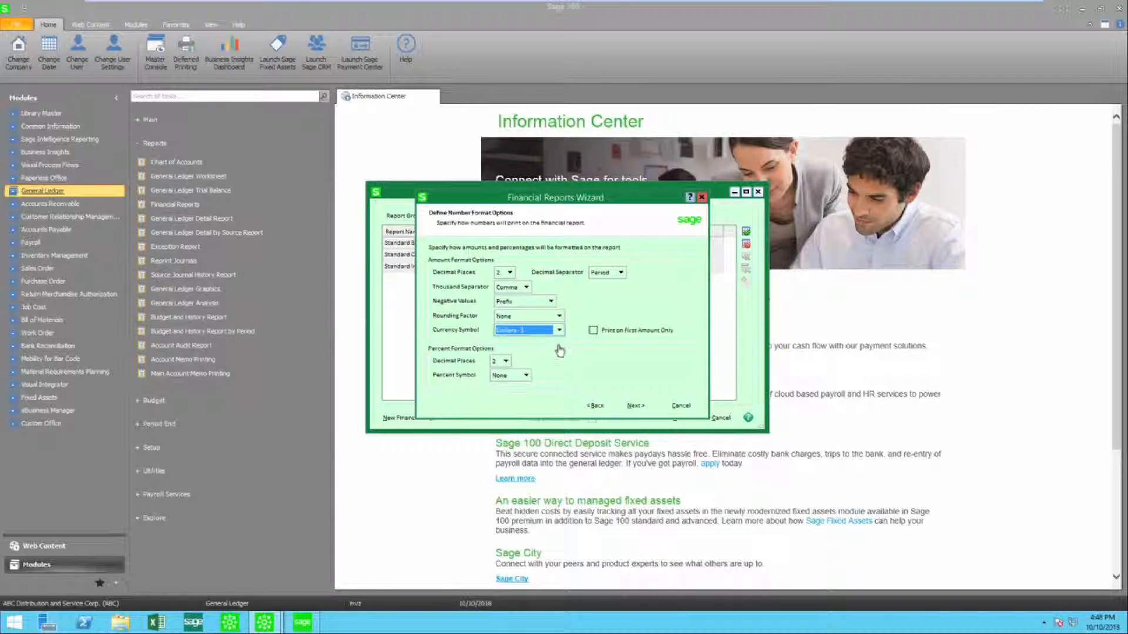
pyautogui.click(593, 331)
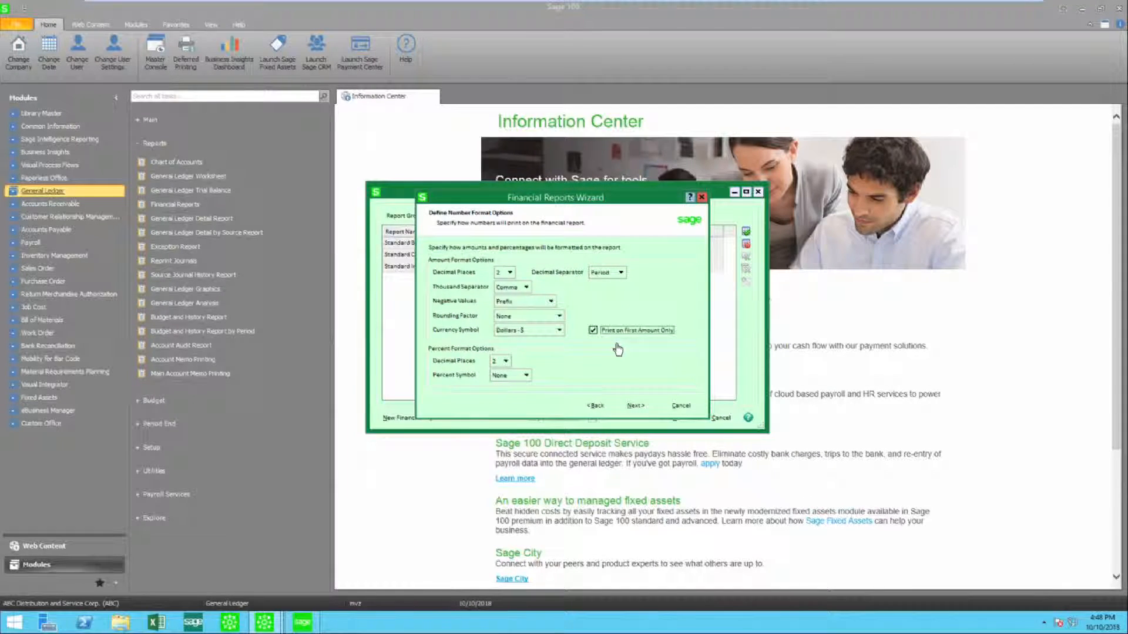
pyautogui.click(527, 376)
pyautogui.click(513, 396)
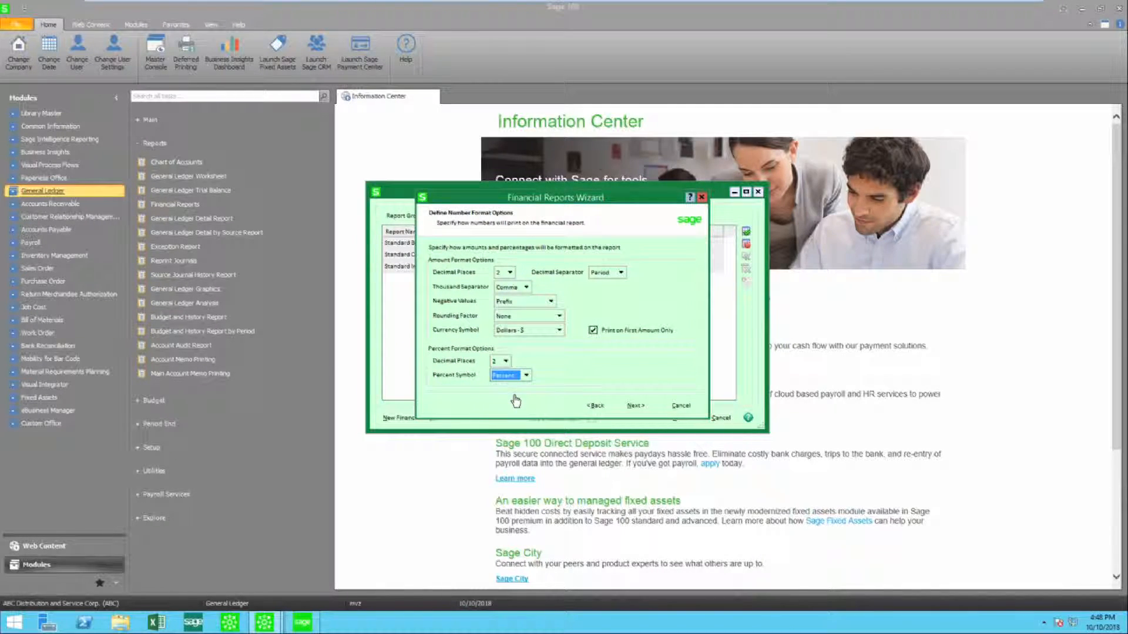
pyautogui.click(511, 274)
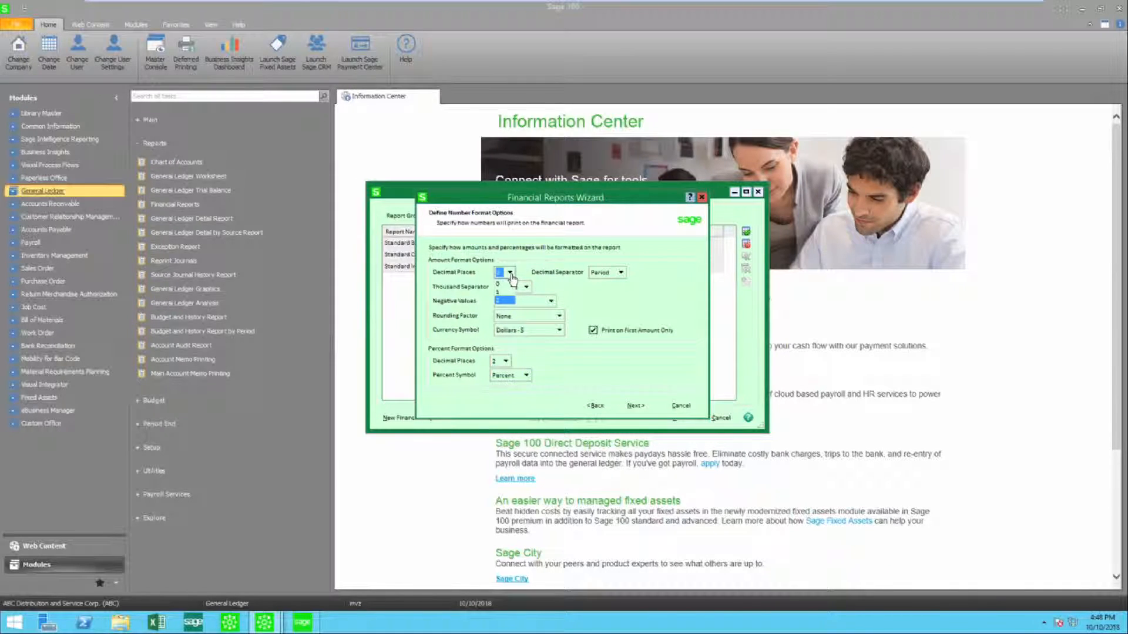
pyautogui.click(504, 300)
pyautogui.click(635, 406)
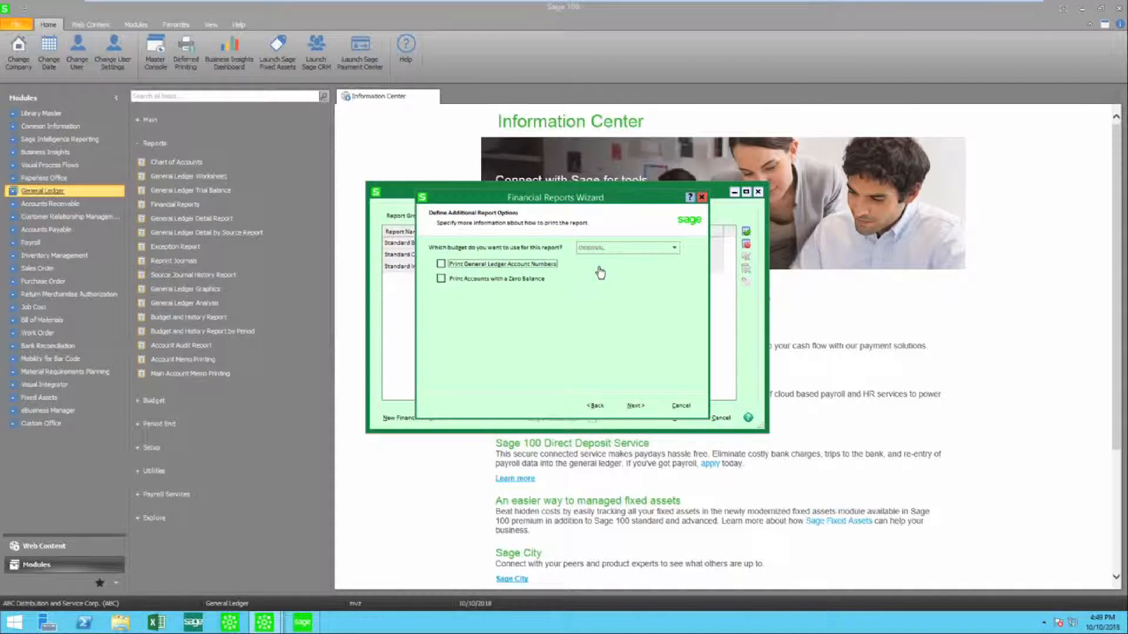
# Keep the default additional options, blank footnote and all account ranges, and finish the report with printing after completion enabled.
pyautogui.click(638, 406)
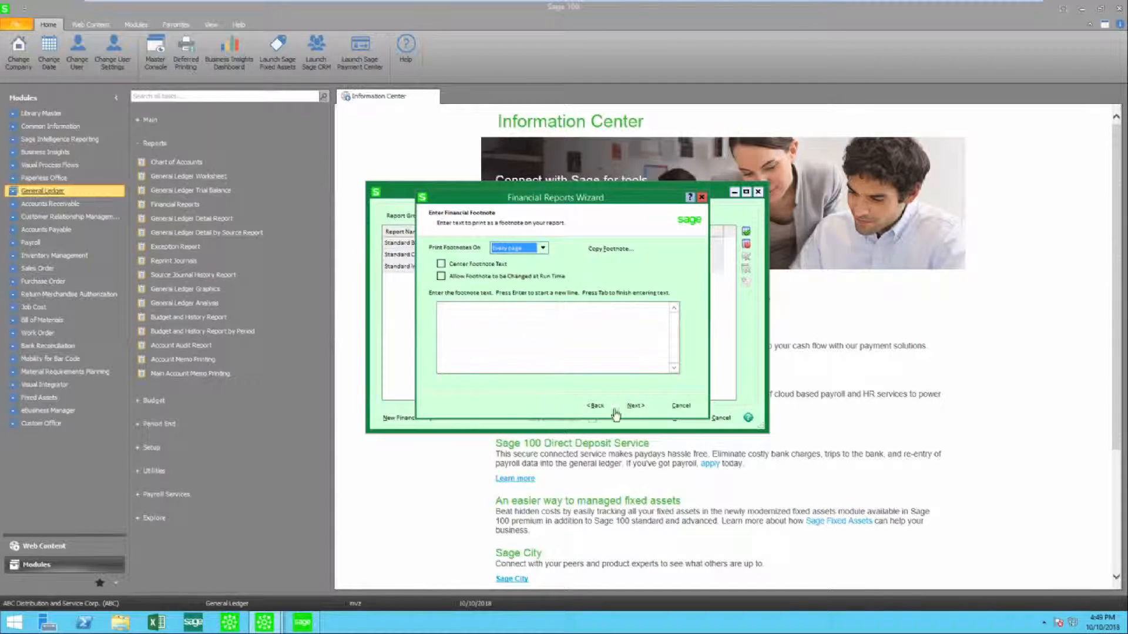
pyautogui.click(636, 406)
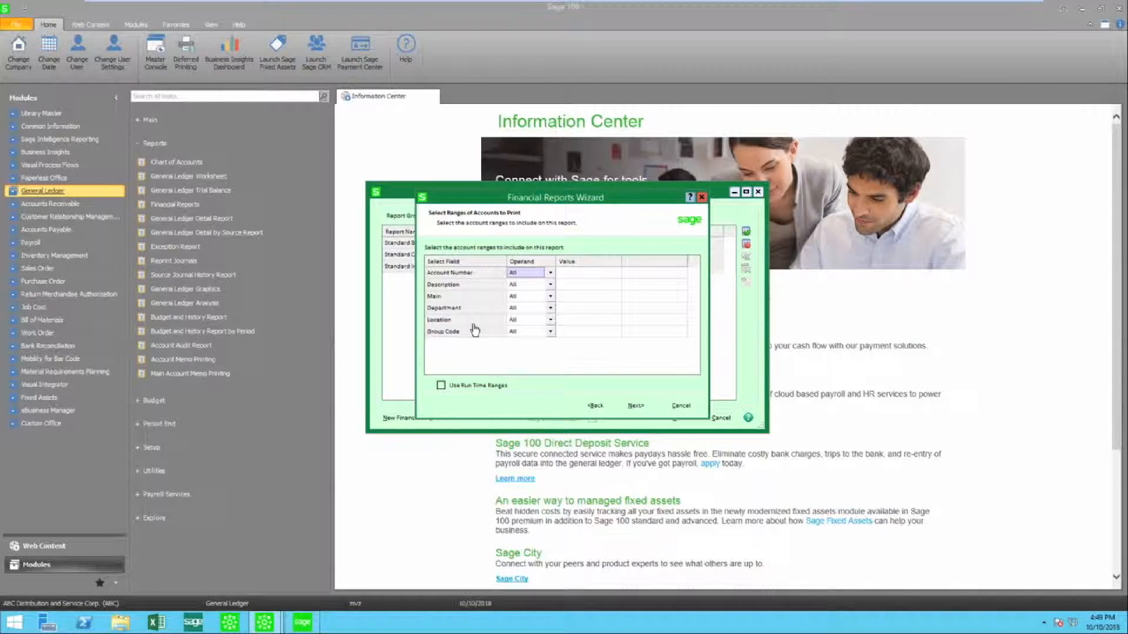
pyautogui.click(635, 407)
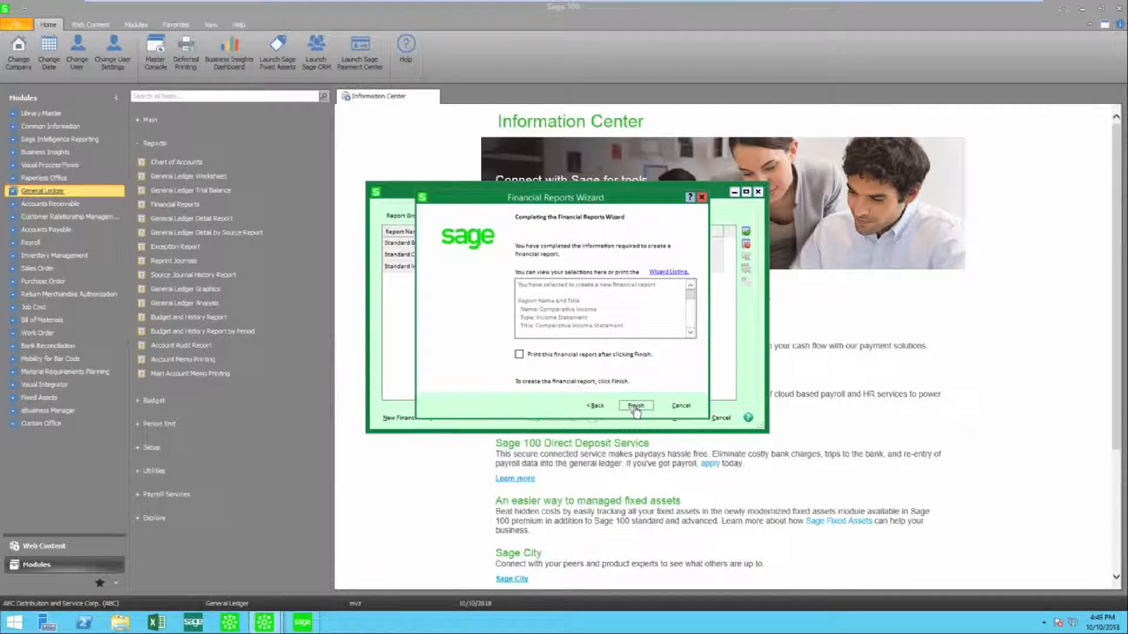
pyautogui.click(520, 355)
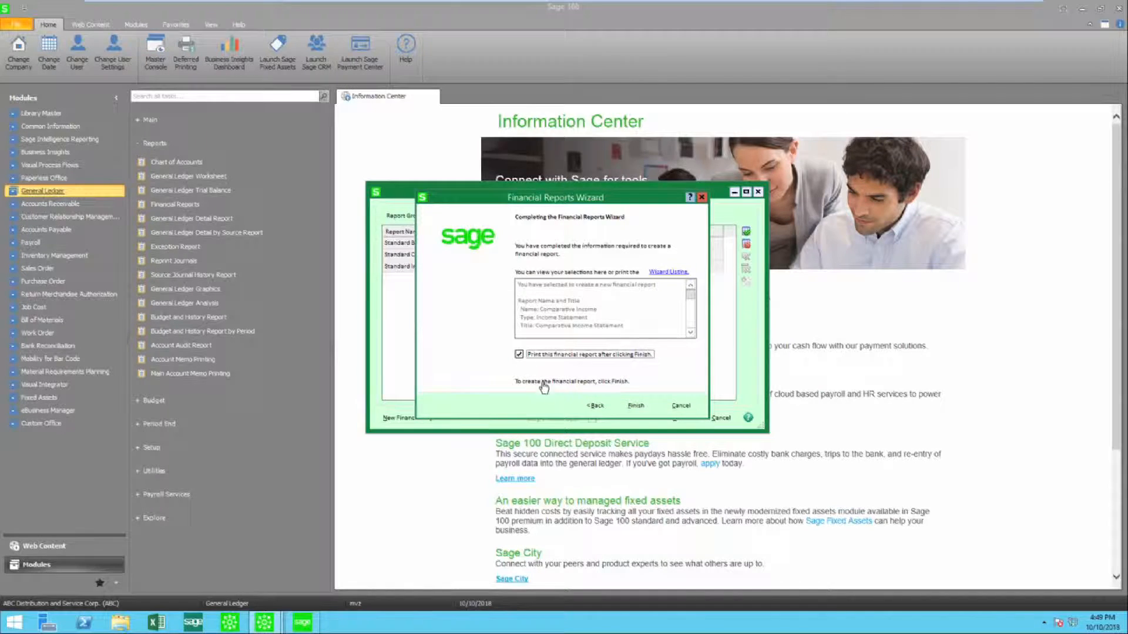
pyautogui.click(635, 406)
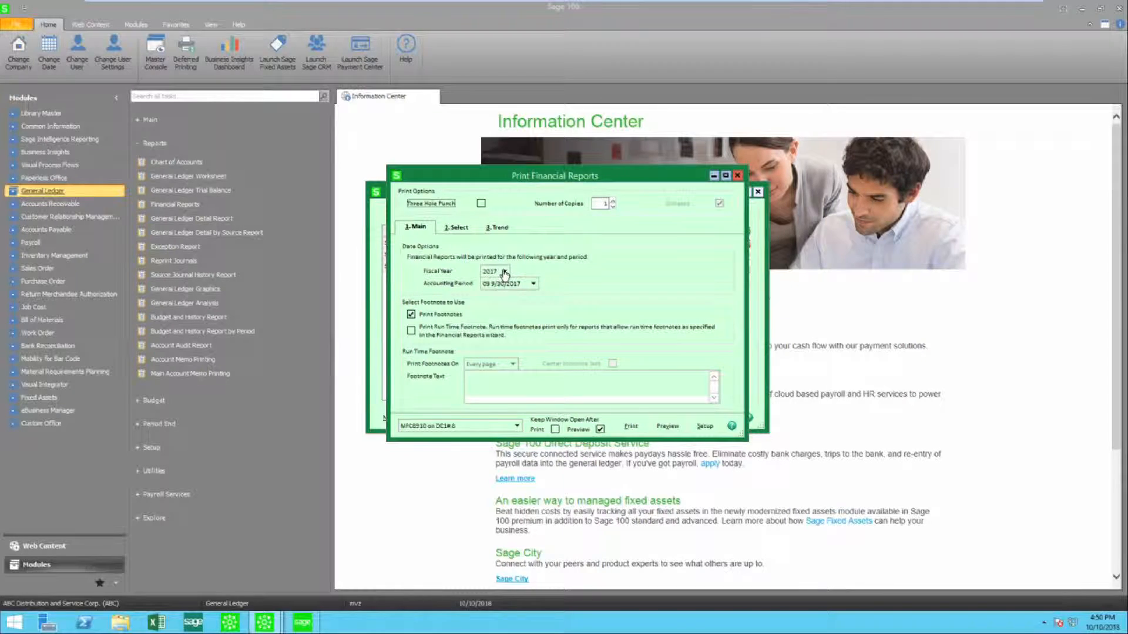
# Preview the report for fiscal year 2020, accounting period 05 5/31/2020, and close the preview and print windows.
pyautogui.click(504, 271)
pyautogui.click(501, 307)
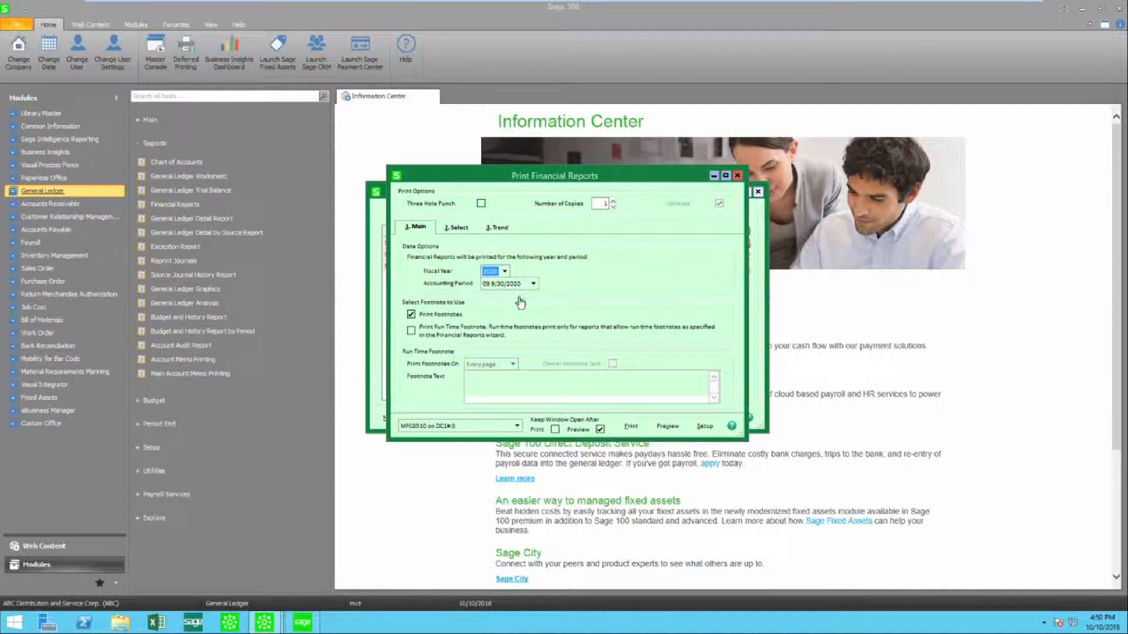
pyautogui.click(534, 284)
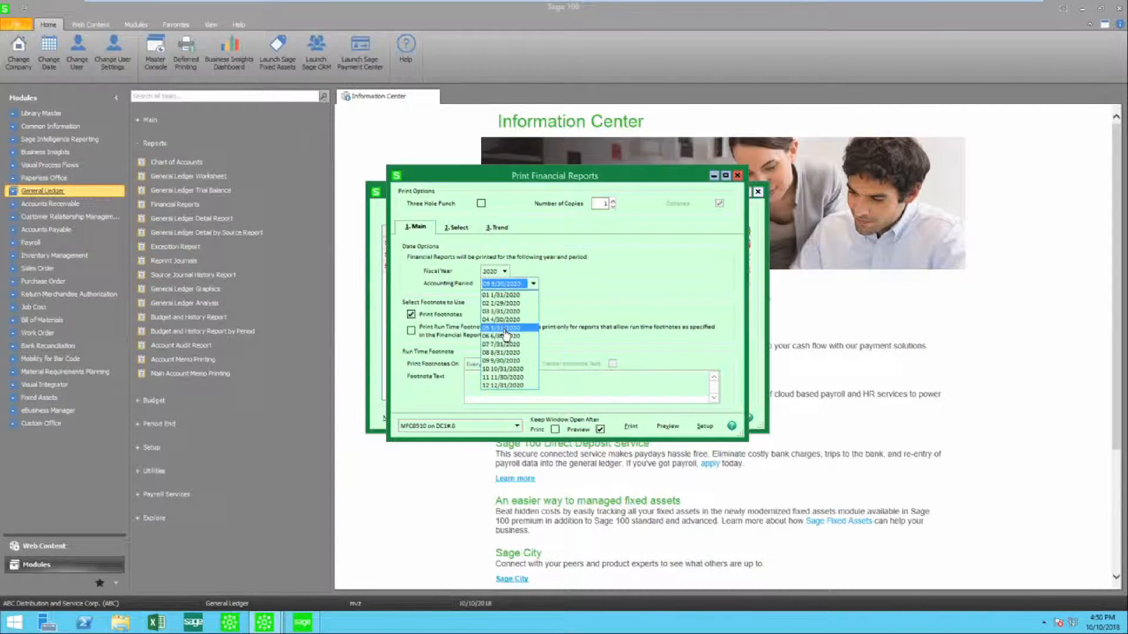
pyautogui.click(504, 328)
pyautogui.click(674, 429)
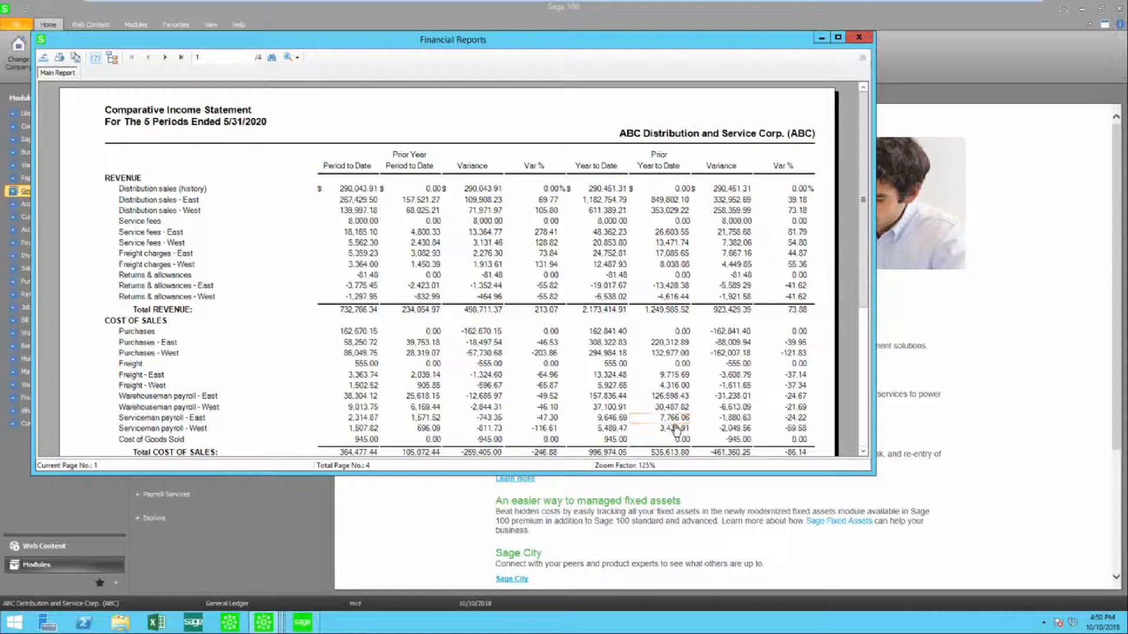
pyautogui.click(857, 37)
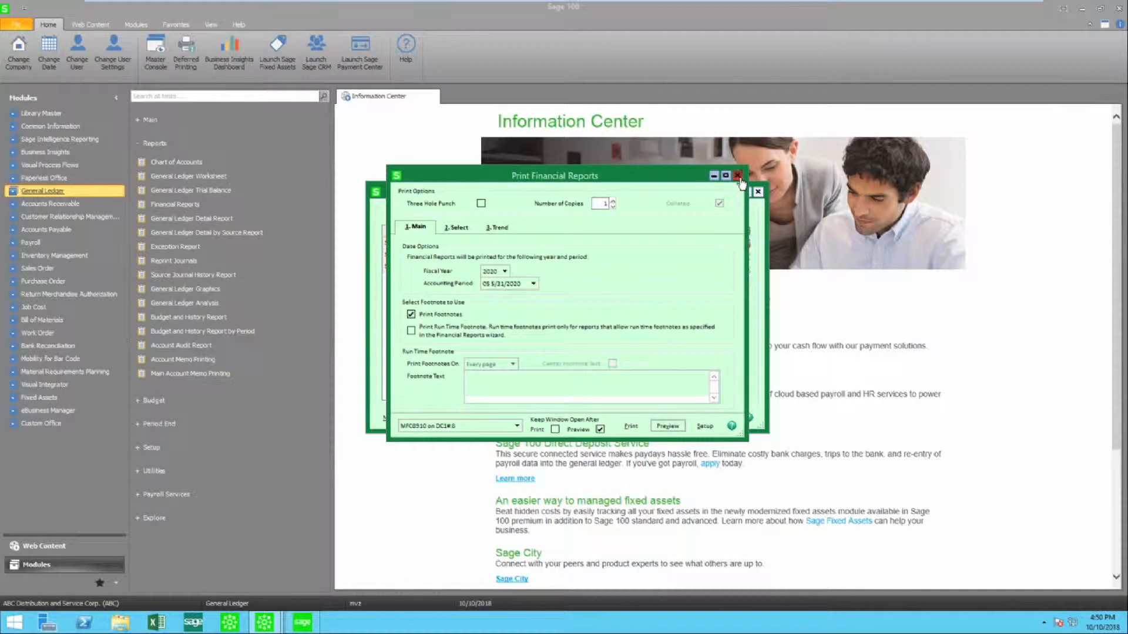
pyautogui.click(738, 175)
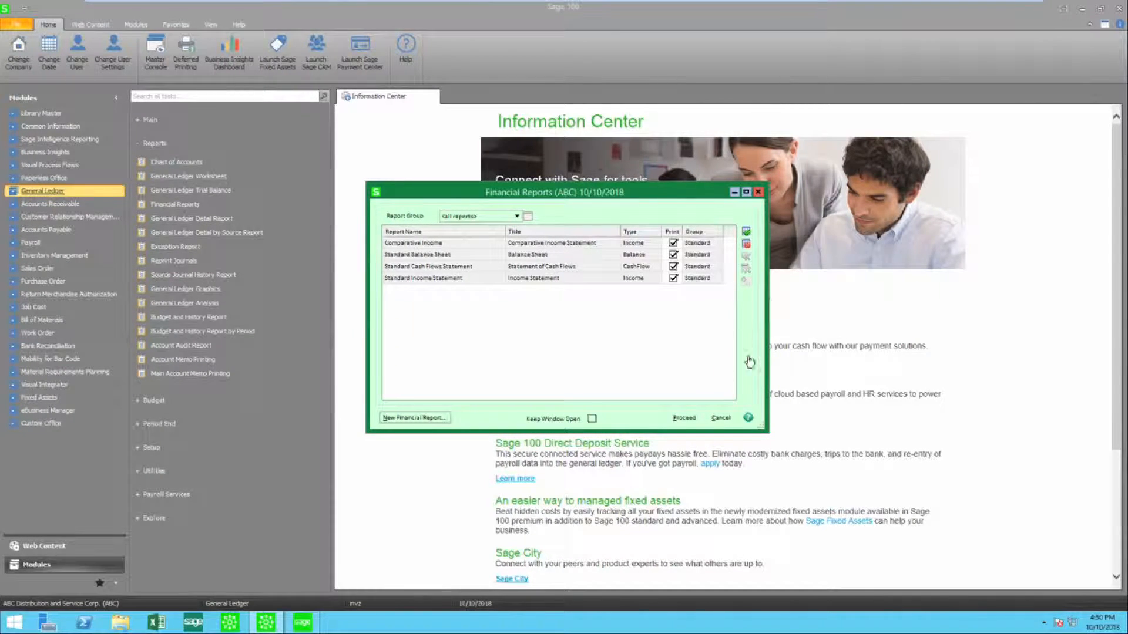
# Clear all print selections, mark only the Comparative Income report, and open it for modification.
pyautogui.click(746, 243)
pyautogui.click(673, 243)
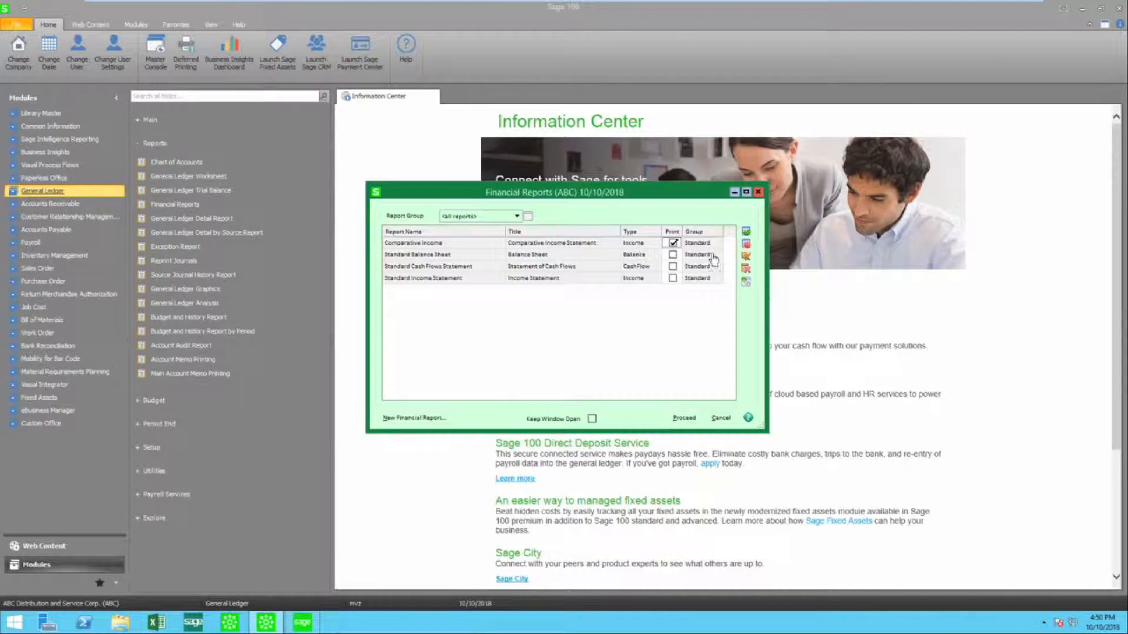
pyautogui.click(745, 257)
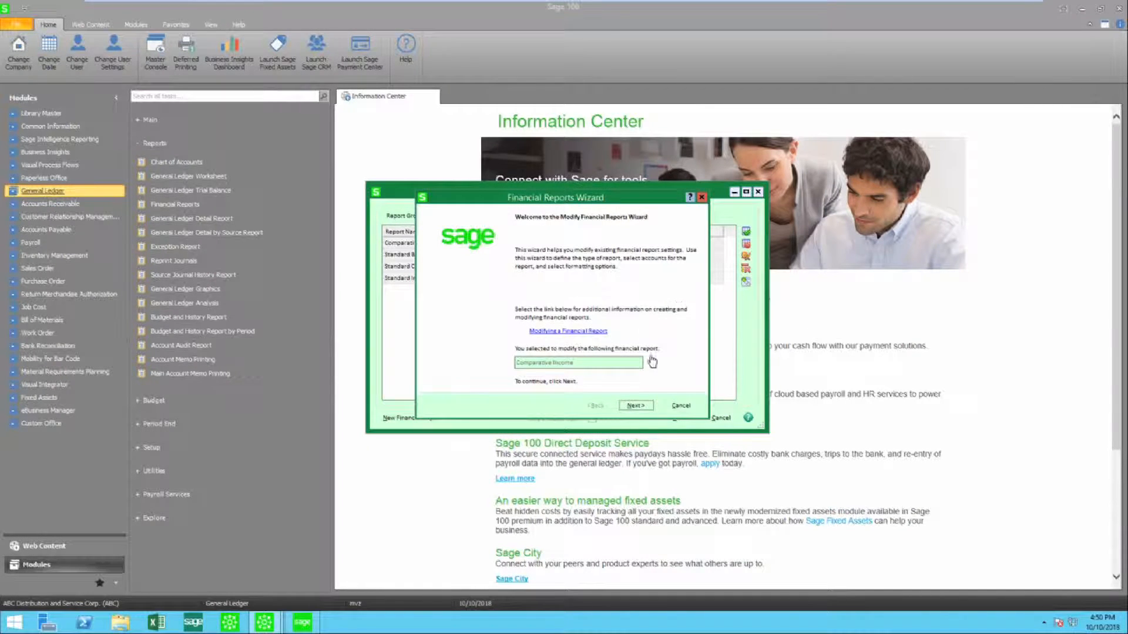
# Review the Comparative Income report's title, format, number, footnote and account range settings in the modify wizard and finish without changes.
pyautogui.click(640, 406)
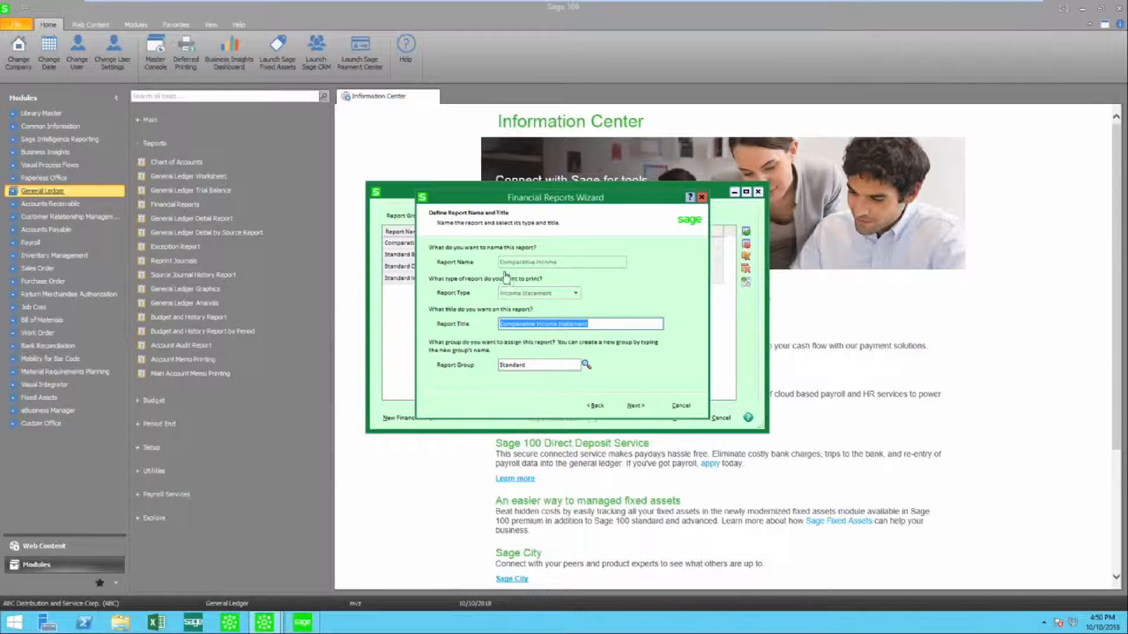
pyautogui.click(636, 407)
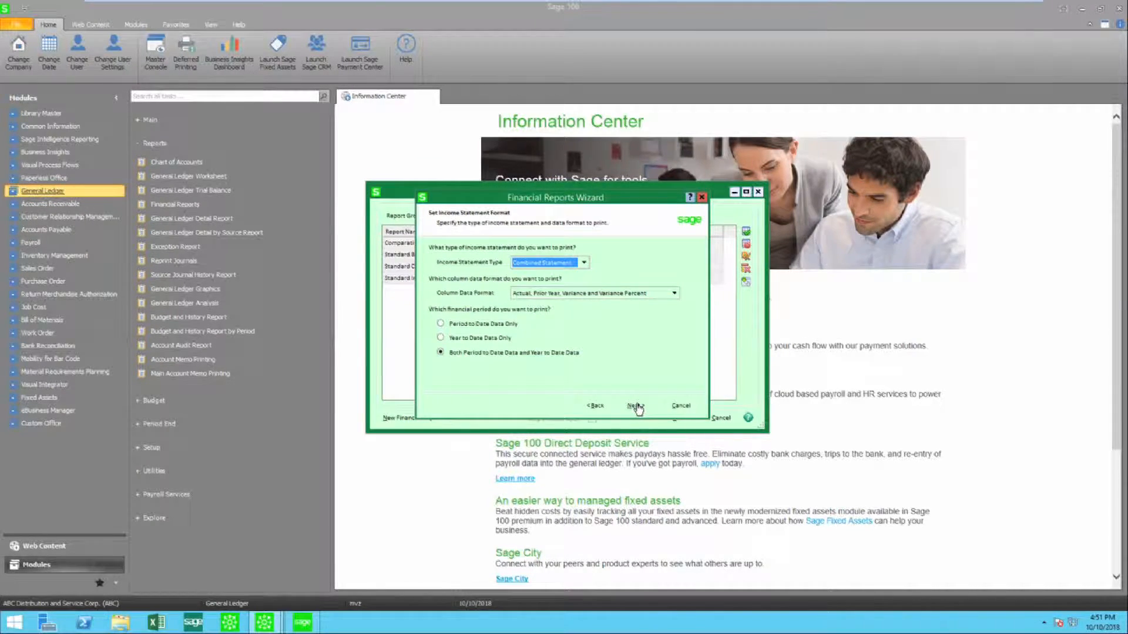
pyautogui.click(637, 406)
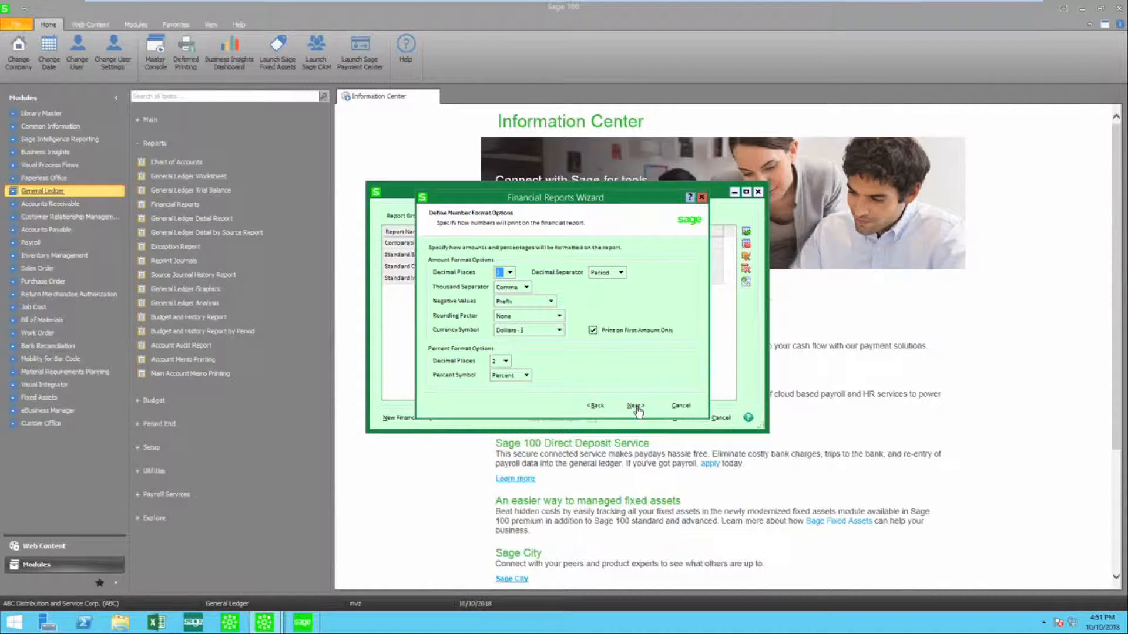
pyautogui.click(636, 406)
pyautogui.click(636, 406)
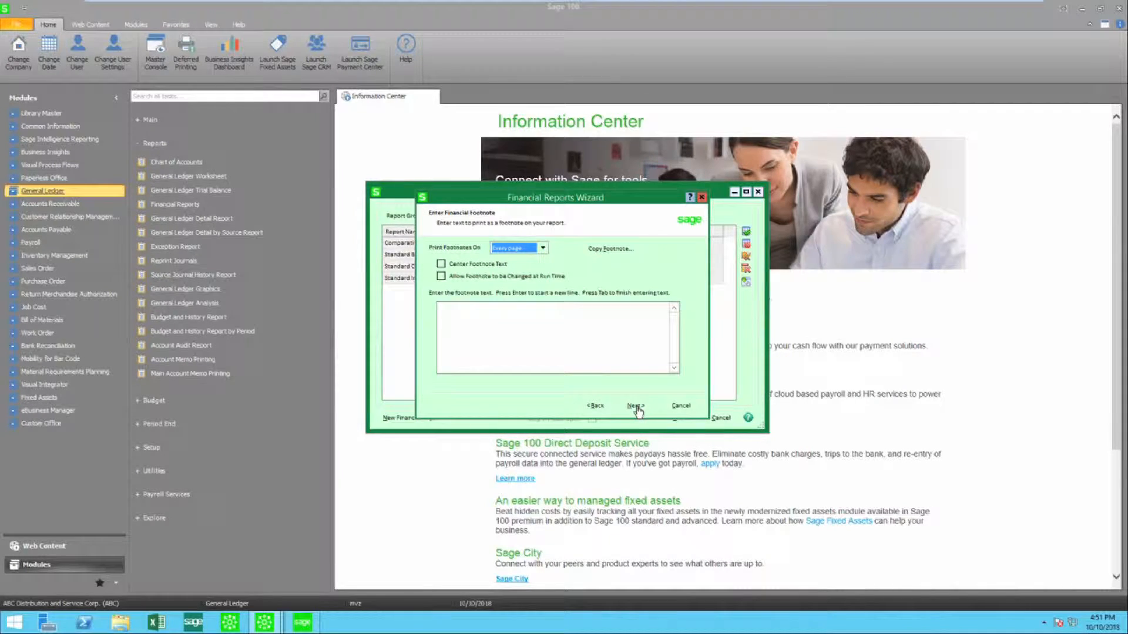
pyautogui.click(636, 406)
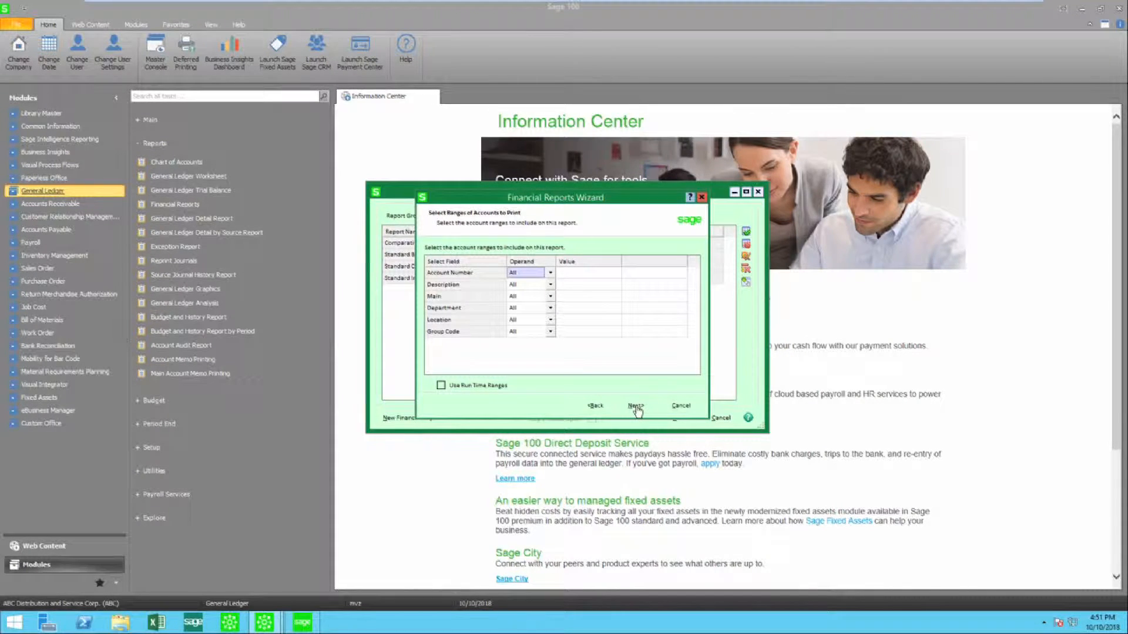
pyautogui.click(636, 406)
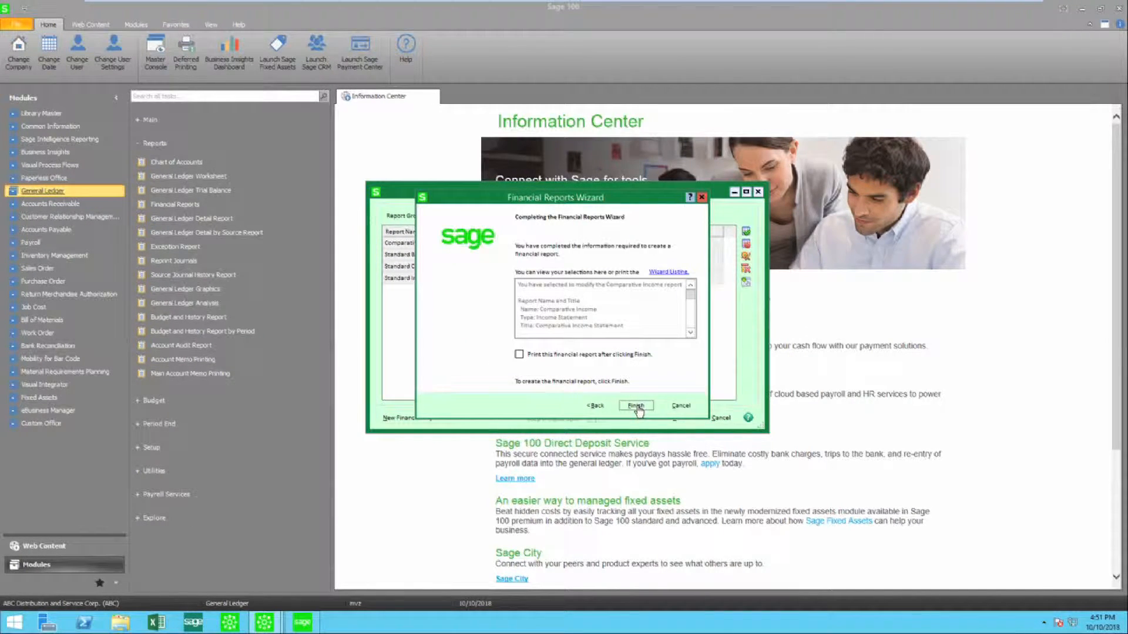
pyautogui.click(636, 406)
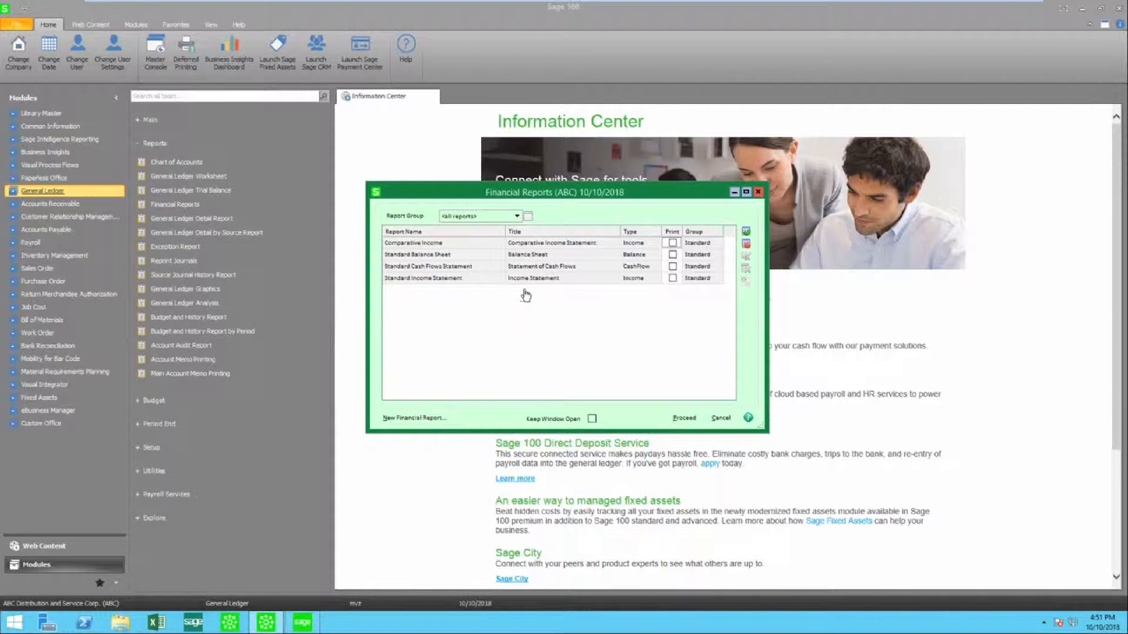